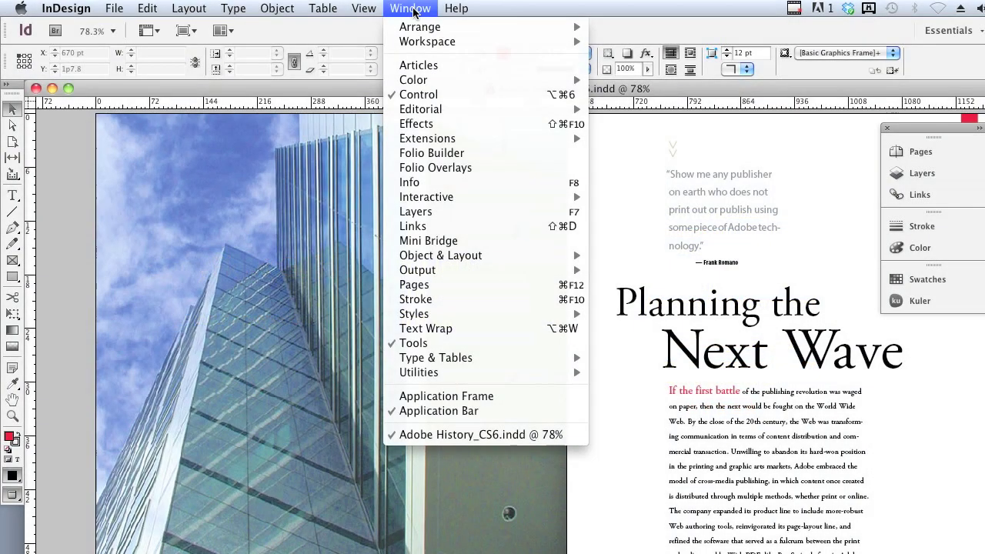
Open the CopyFlow Gold extension panel from Window > Extensions over the Adobe History document.
mouse_move(443, 138)
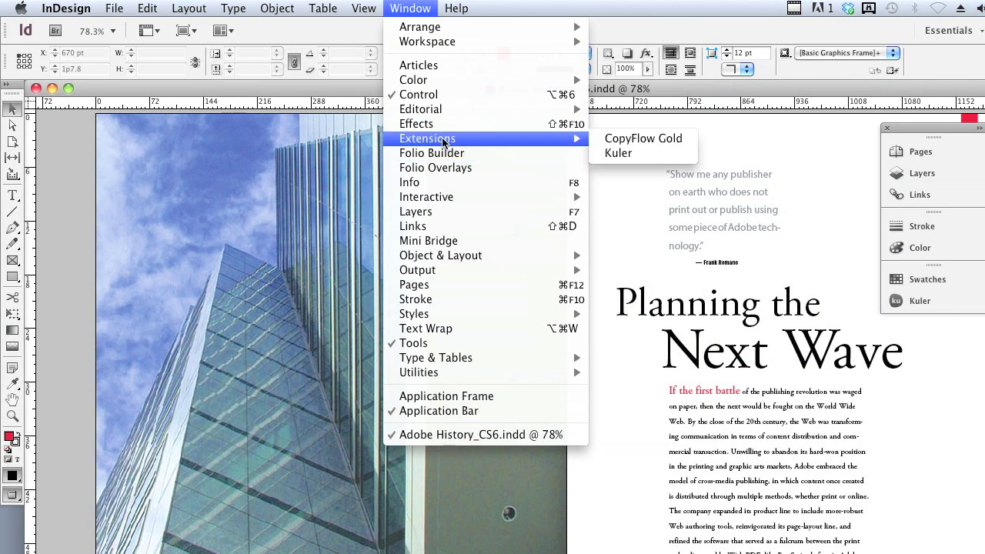
left_click(620, 139)
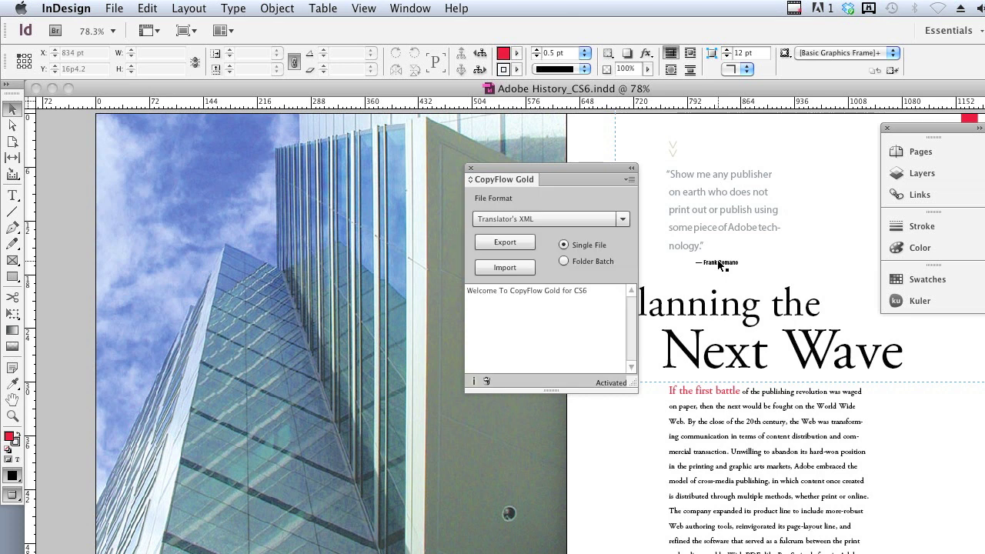
Move the CopyFlow Gold panel off the headline, keep Translator's XML format, and start the export.
left_click_drag(605, 167, 555, 193)
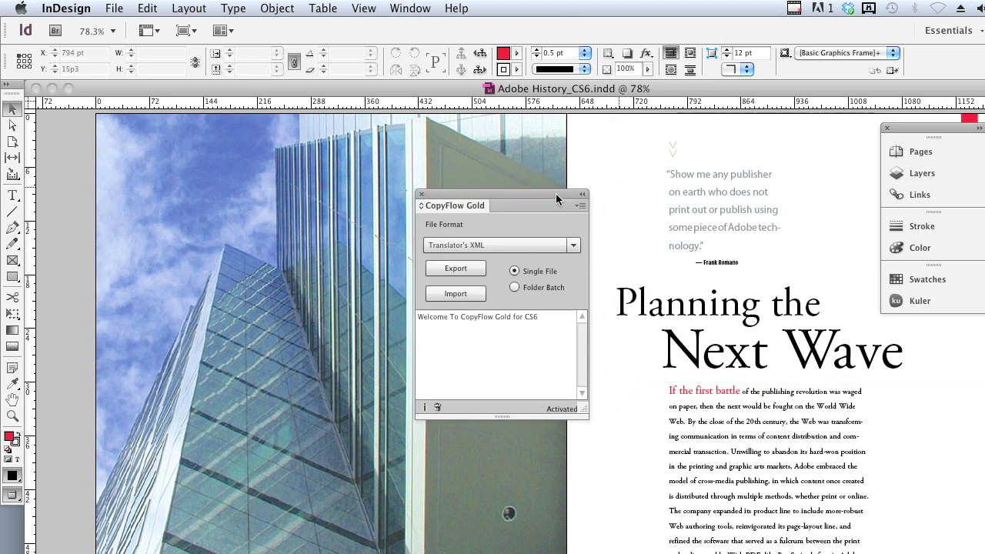
left_click(555, 247)
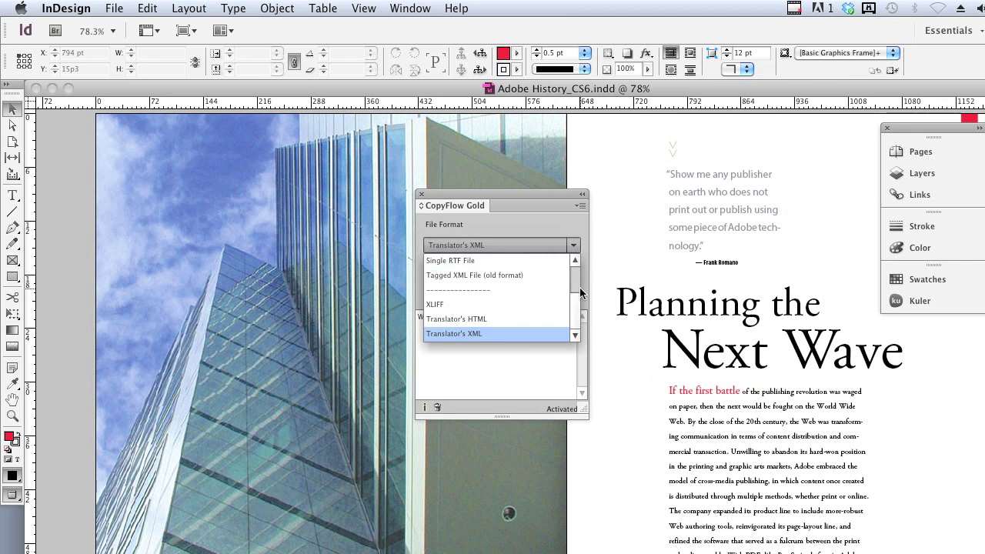
mouse_move(578, 322)
left_mouse_down()
mouse_move(583, 270)
mouse_move(571, 331)
left_mouse_up()
left_click(555, 333)
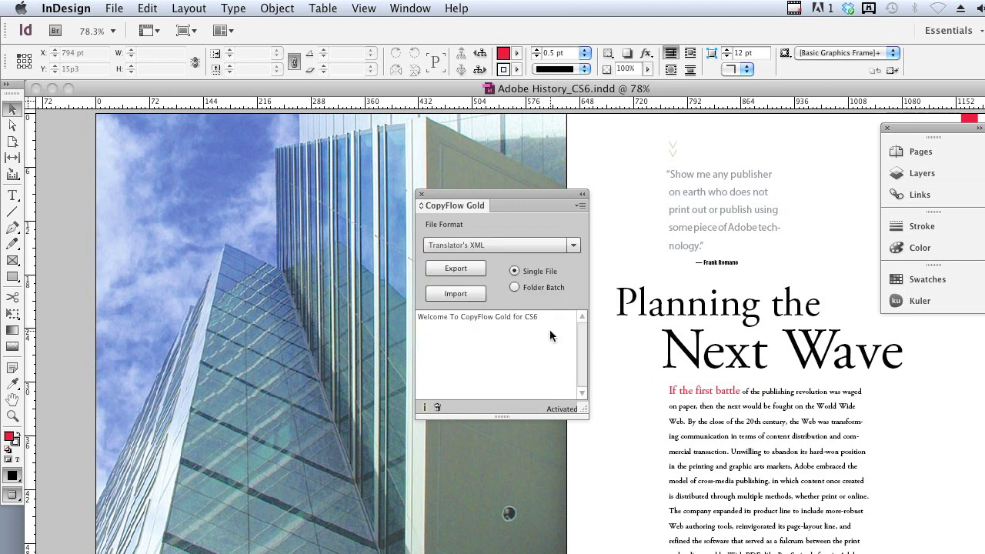
left_click(457, 269)
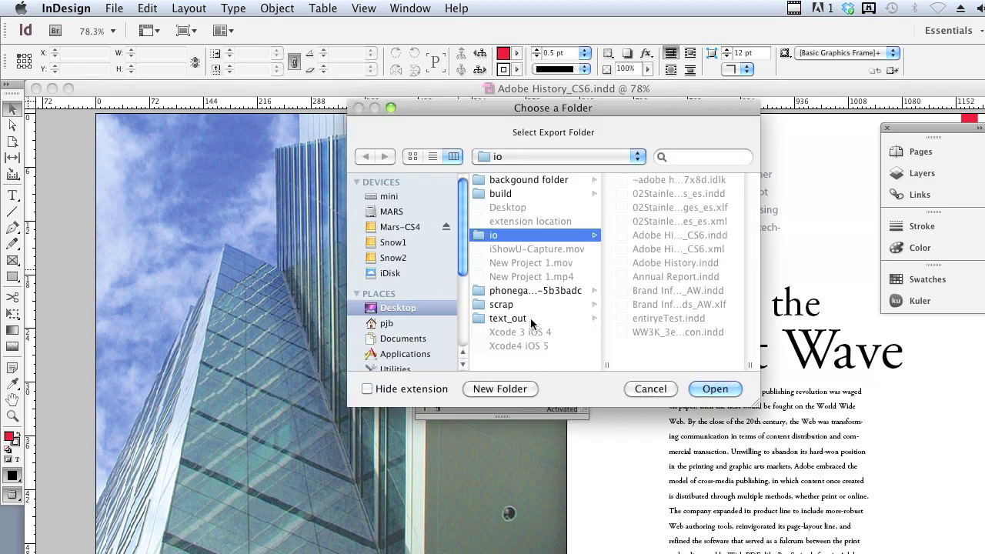
Export the text as Adobe History_CS6.xml into the Desktop text_out folder, then close the Welcome window.
left_click(531, 318)
left_click(715, 389)
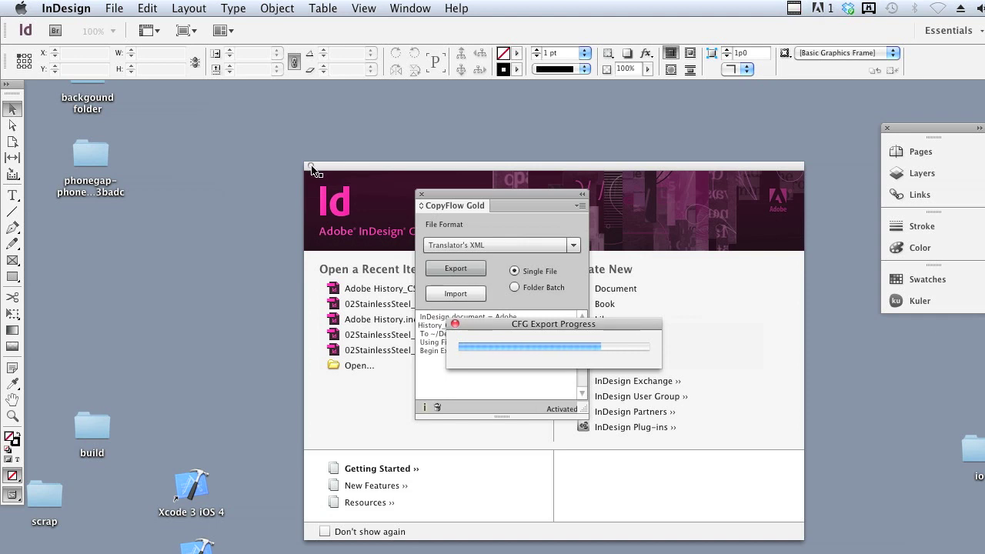
left_click(311, 167)
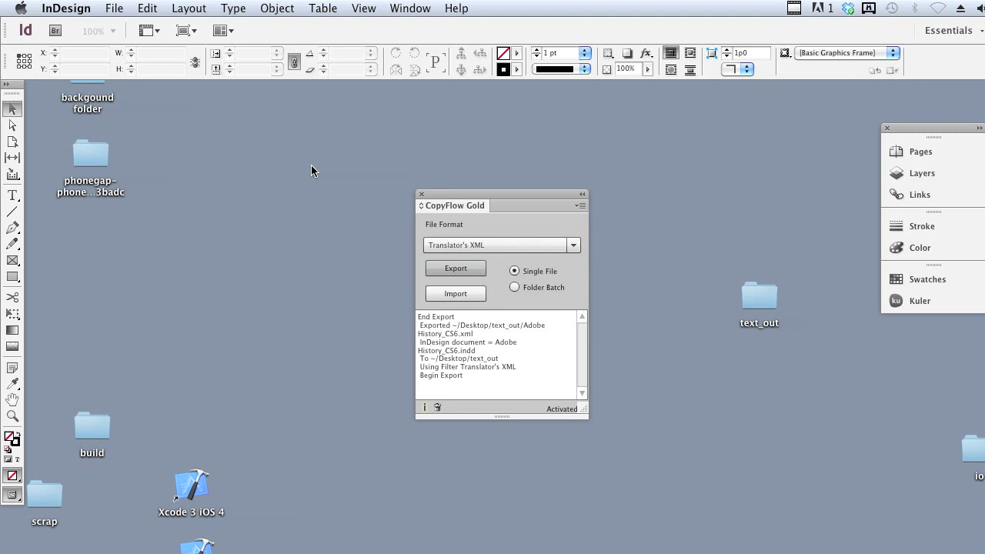
left_click(440, 271)
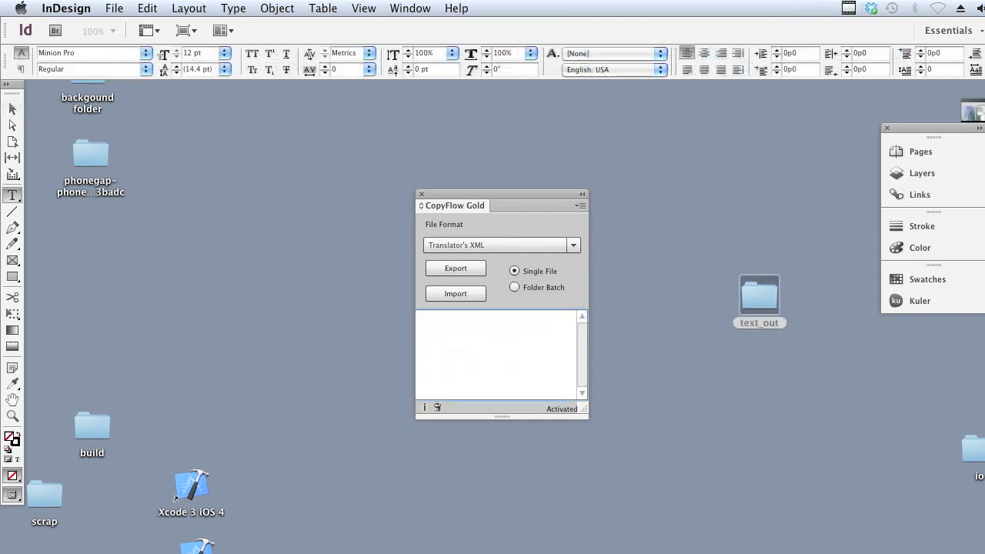
double_click(752, 294)
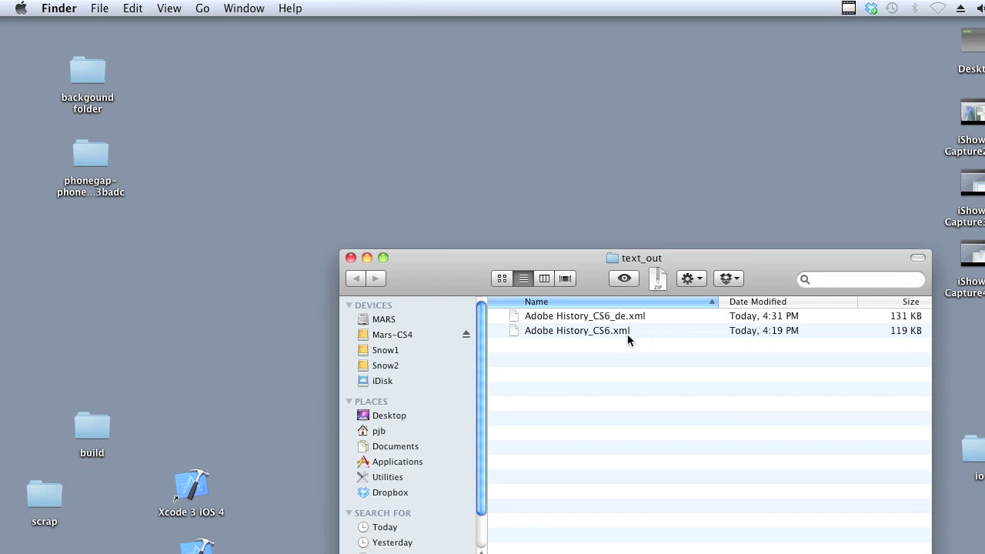
left_click(628, 333)
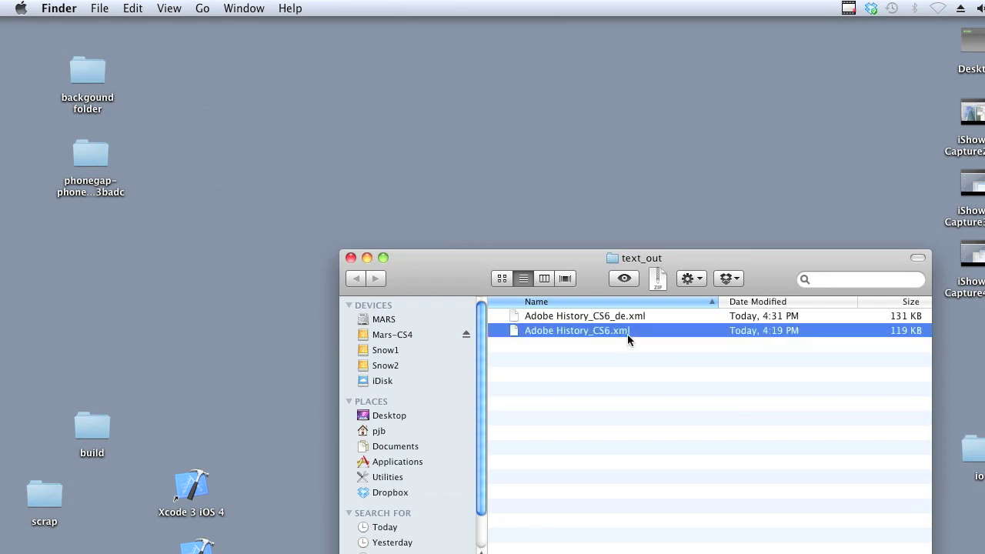
left_click(675, 314)
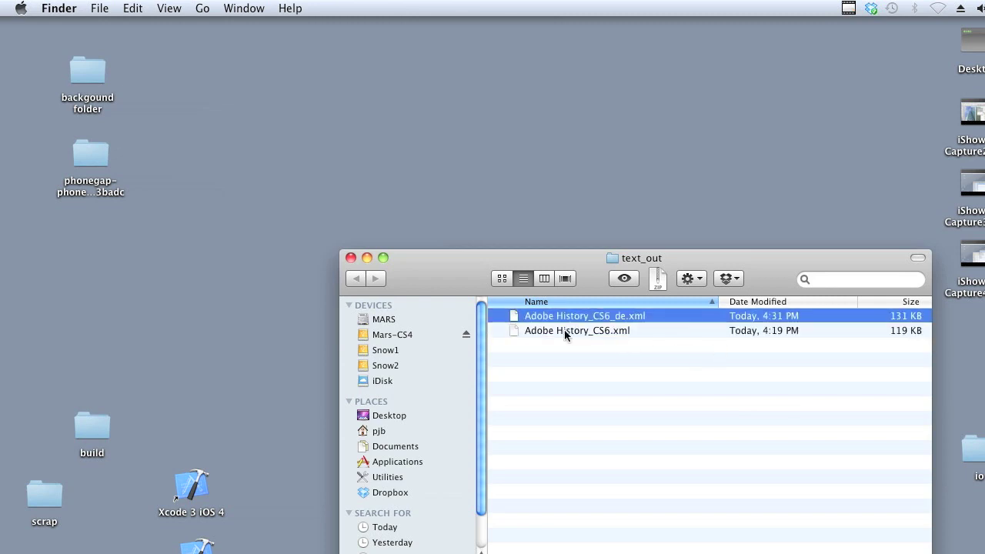
left_click(351, 258)
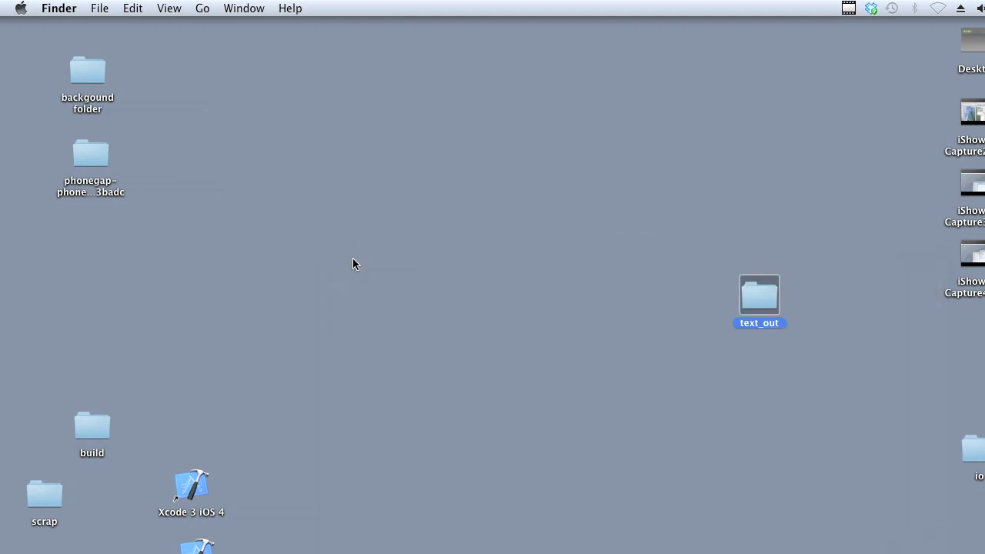
Back in InDesign, import Adobe History_CS6_de.xml from text_out through CopyFlow Gold.
key("super+Tab")
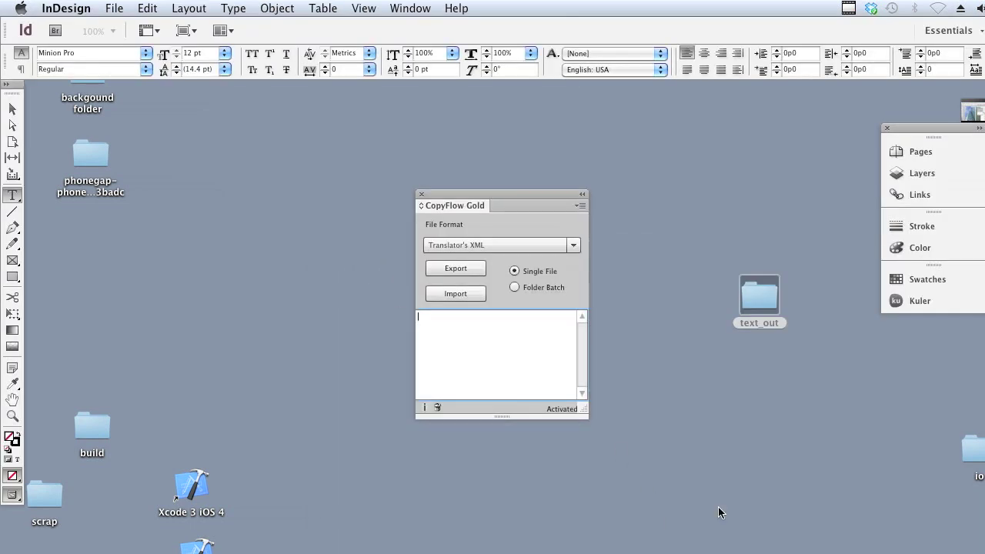
left_click(450, 297)
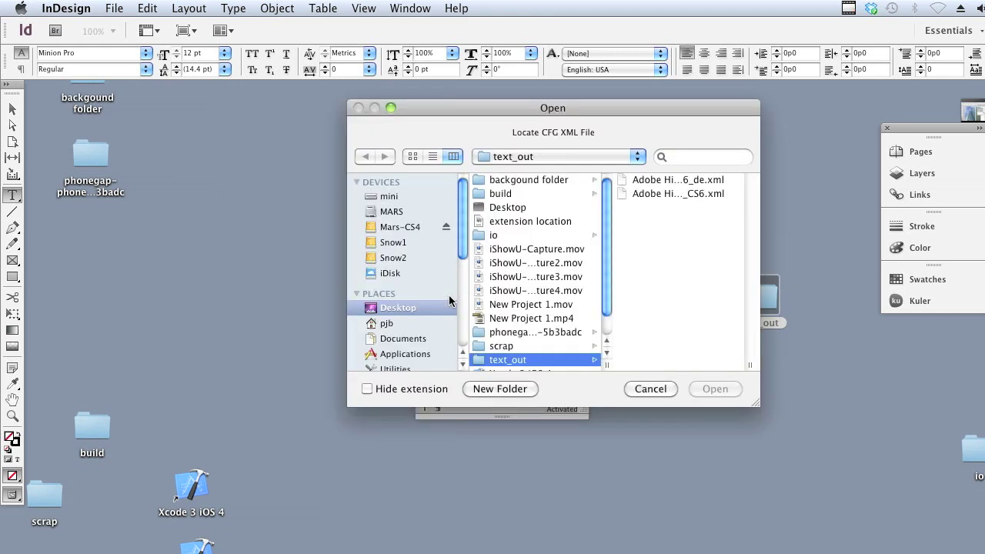
left_click(665, 181)
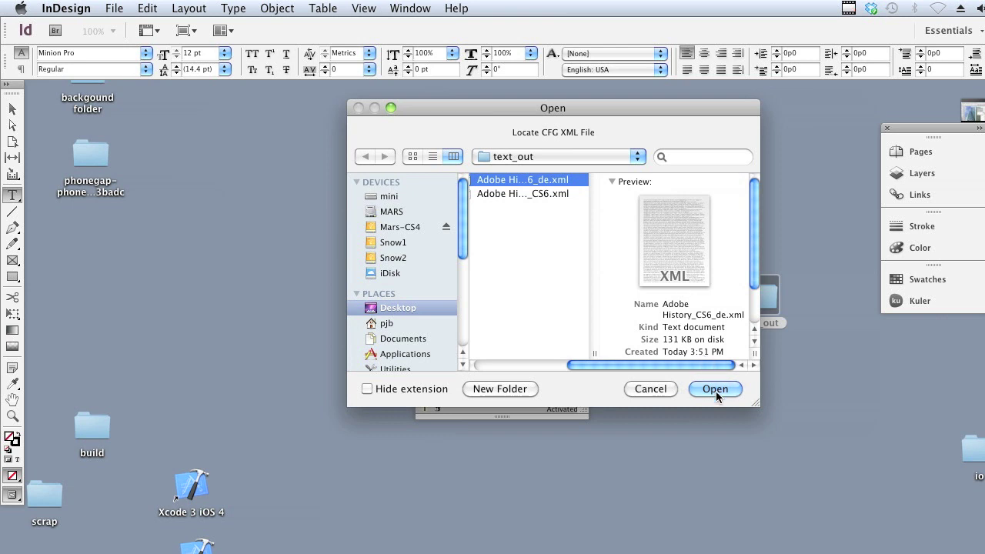
left_click(717, 389)
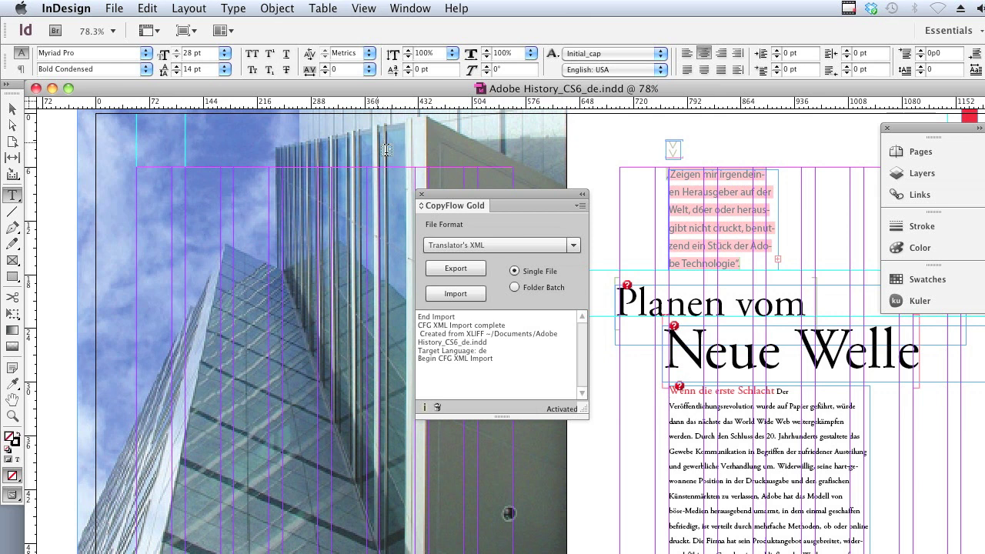
Switch the screen mode to Preview to hide guides and frame edges.
left_click(364, 9)
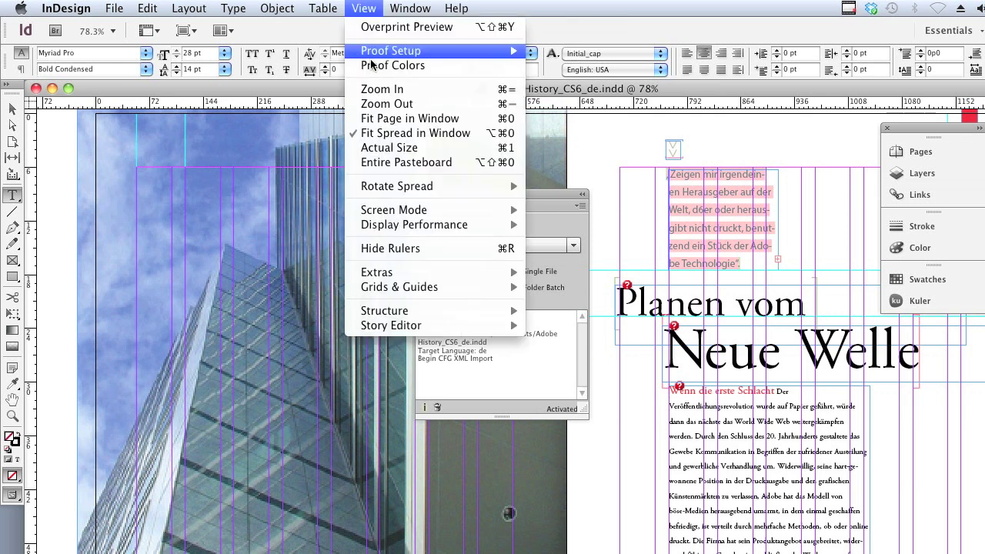
mouse_move(408, 210)
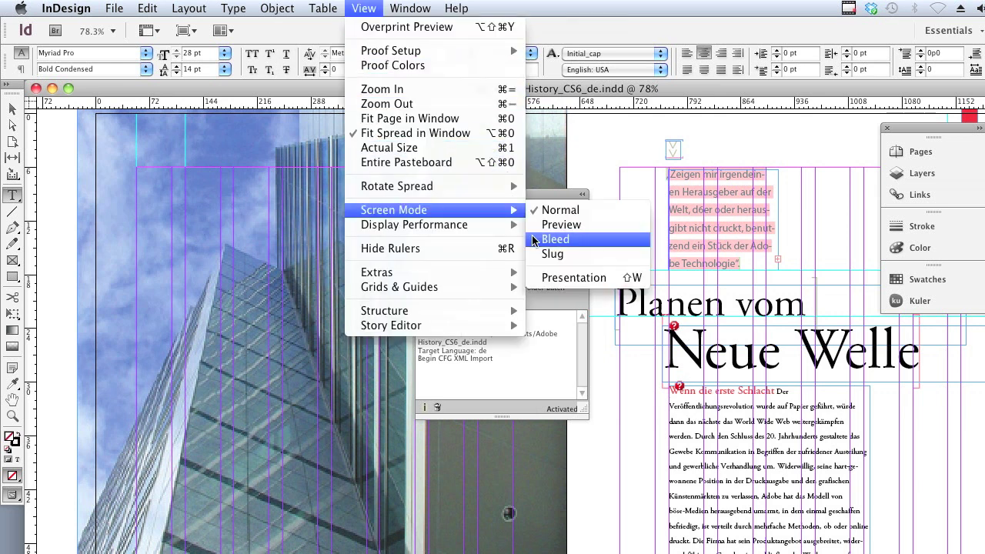
left_click(554, 225)
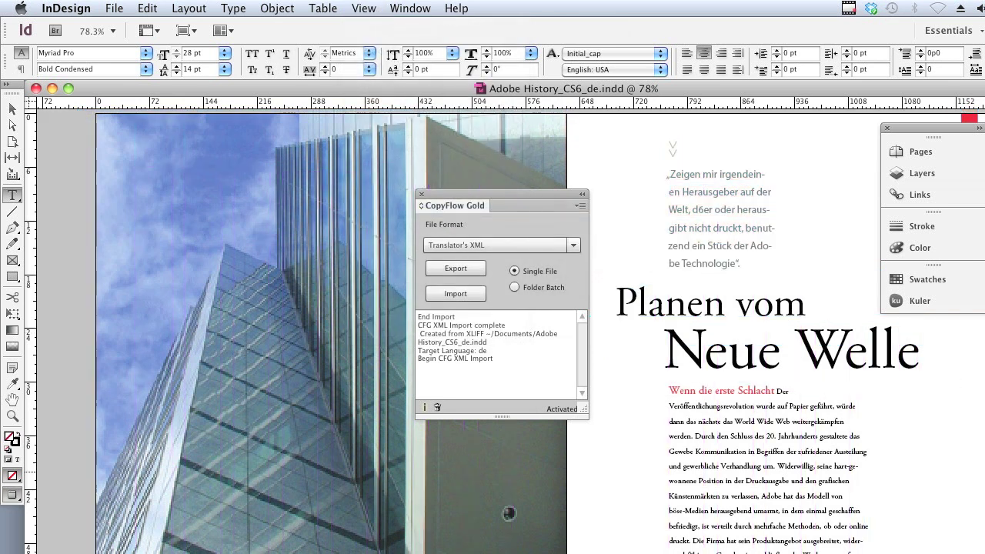
Scroll down through the translated spreads to check the German text.
scroll(509, 513, "down", 10)
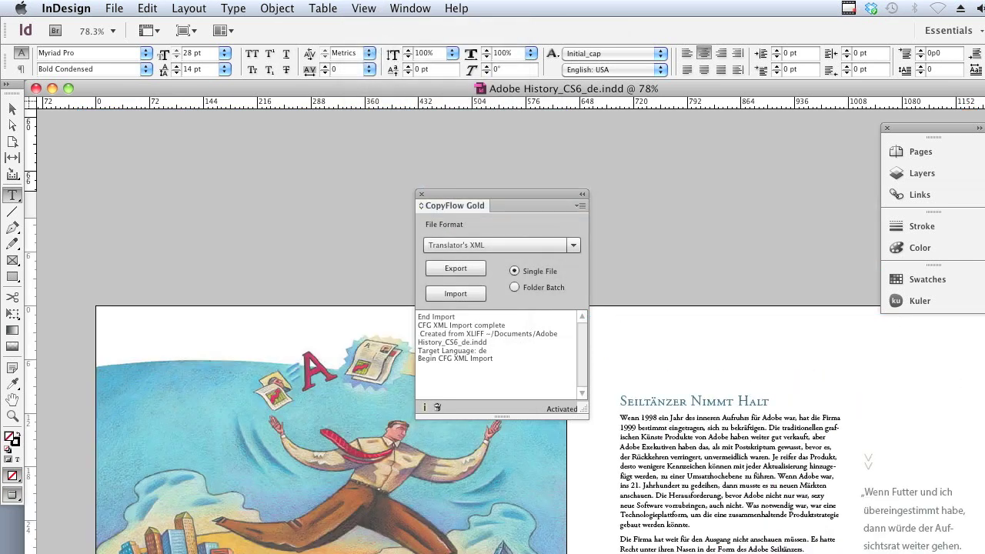
scroll(493, 331, "down", 15)
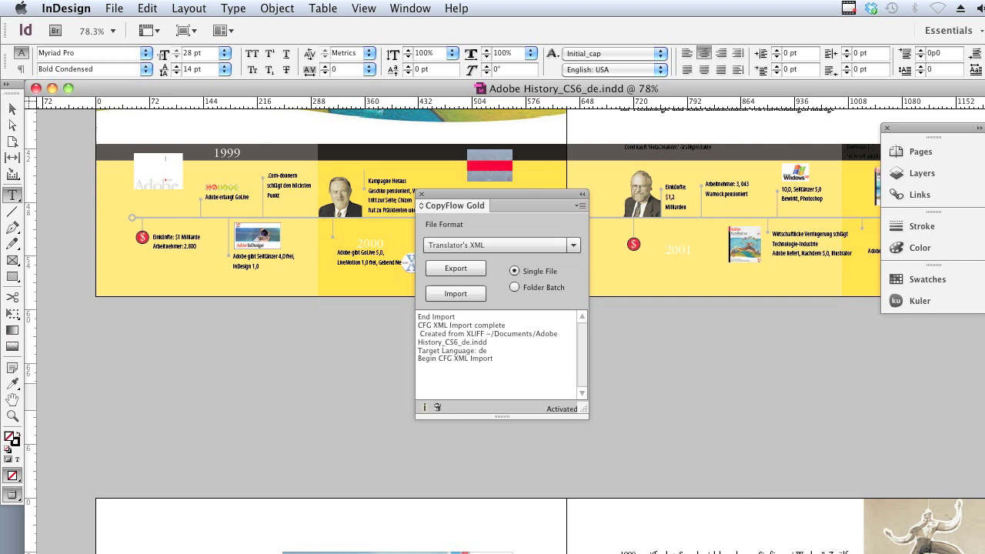
scroll(493, 331, "down", 10)
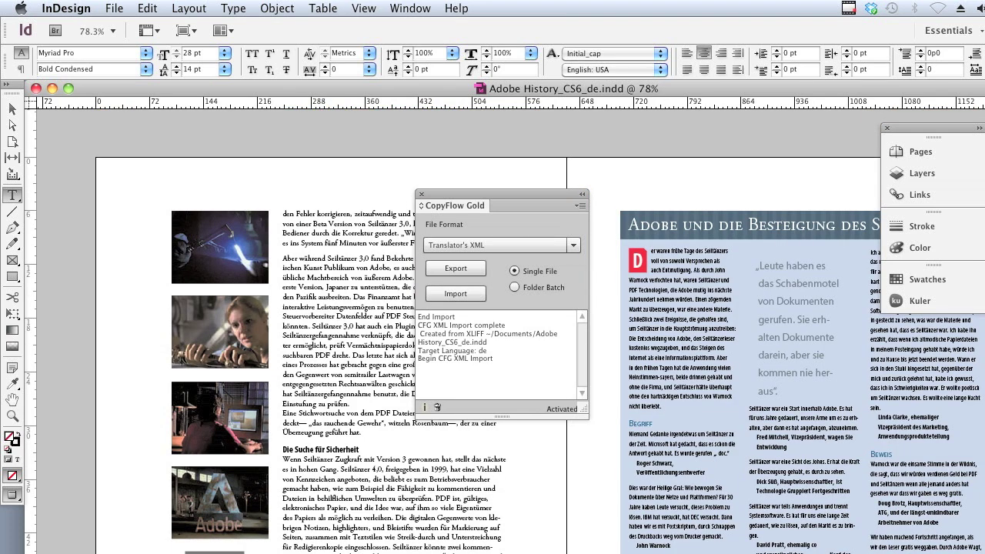
scroll(493, 331, "down", 10)
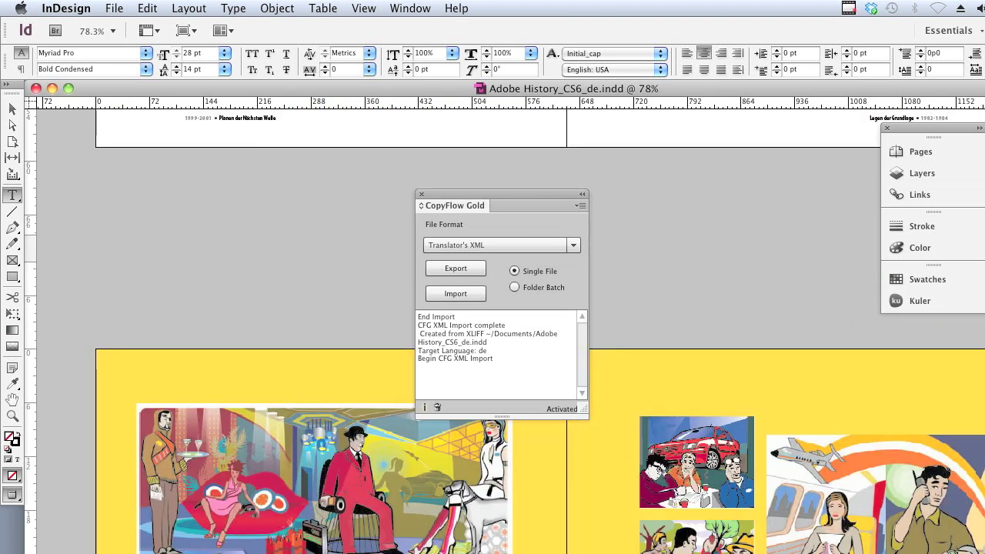
scroll(493, 331, "down", 5)
scroll(493, 331, "down", 10)
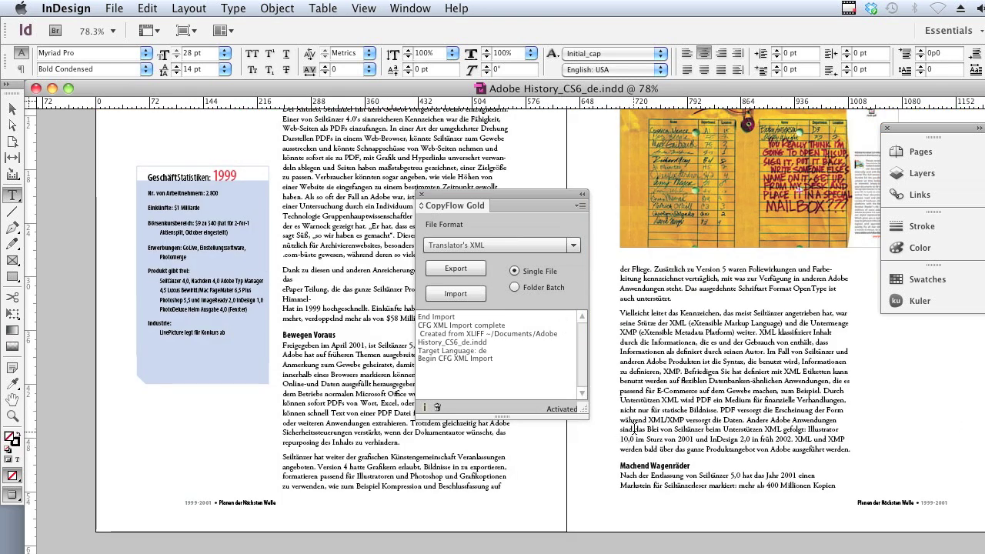
Zoom the right-hand page to 100% and drag the CopyFlow Gold panel down and right.
key("Escape")
key("z")
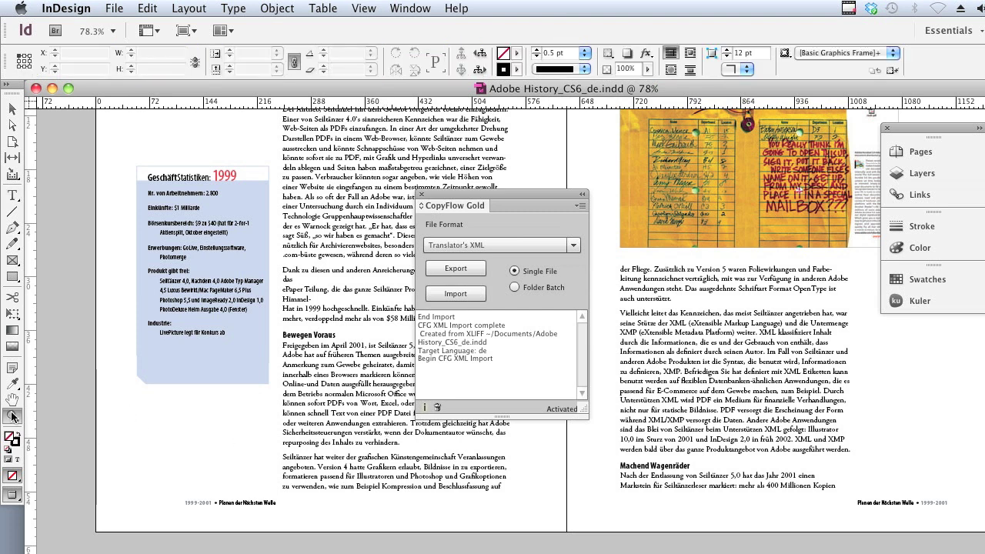
left_click(766, 423)
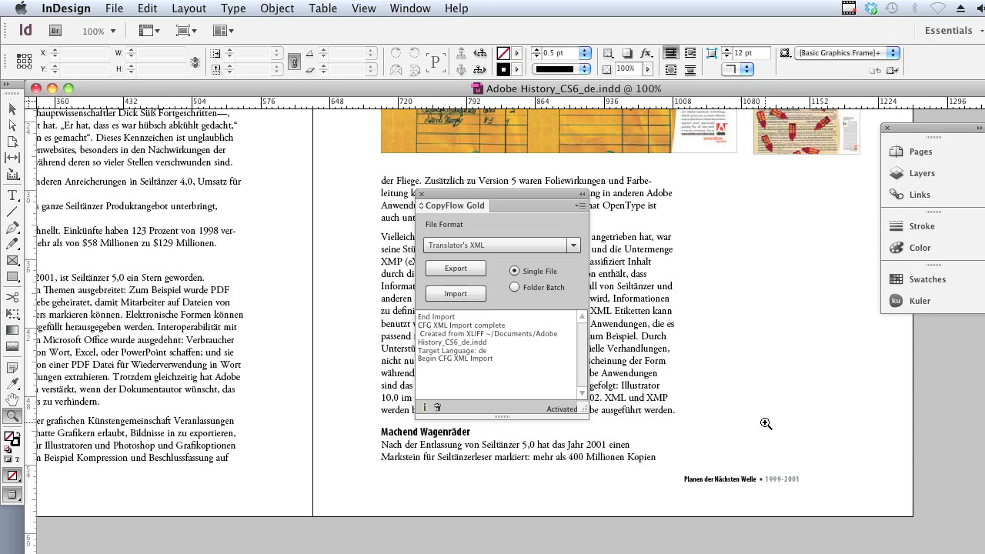
left_click_drag(534, 190, 697, 273)
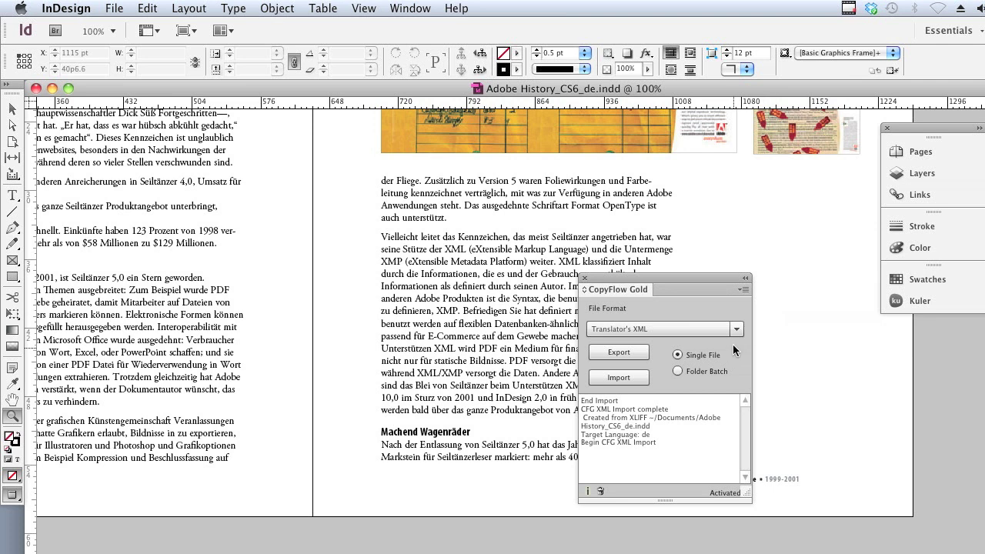
Review CopyFlow's English-to-German .xlf preferences in Settings, then cancel without changes.
left_click(742, 289)
left_click(770, 293)
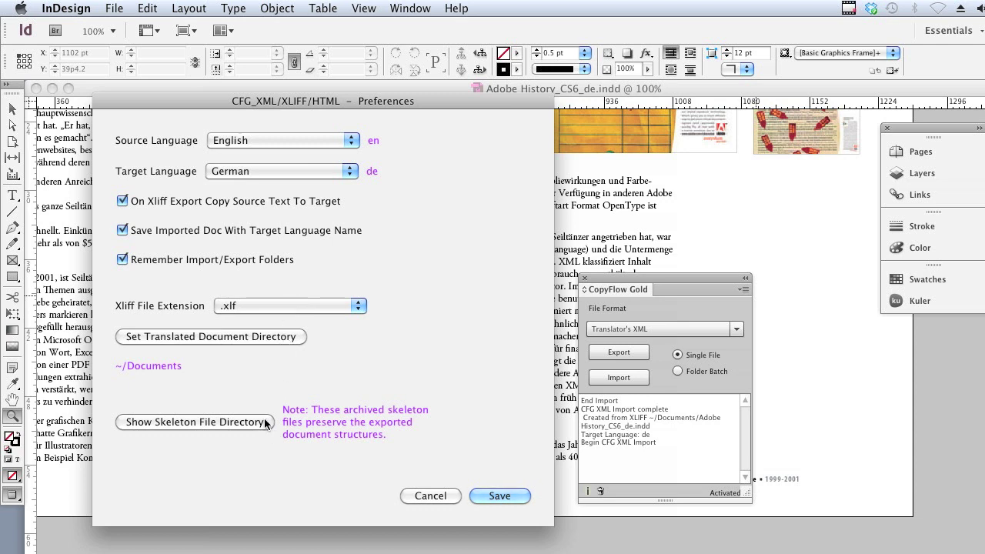
left_click(441, 493)
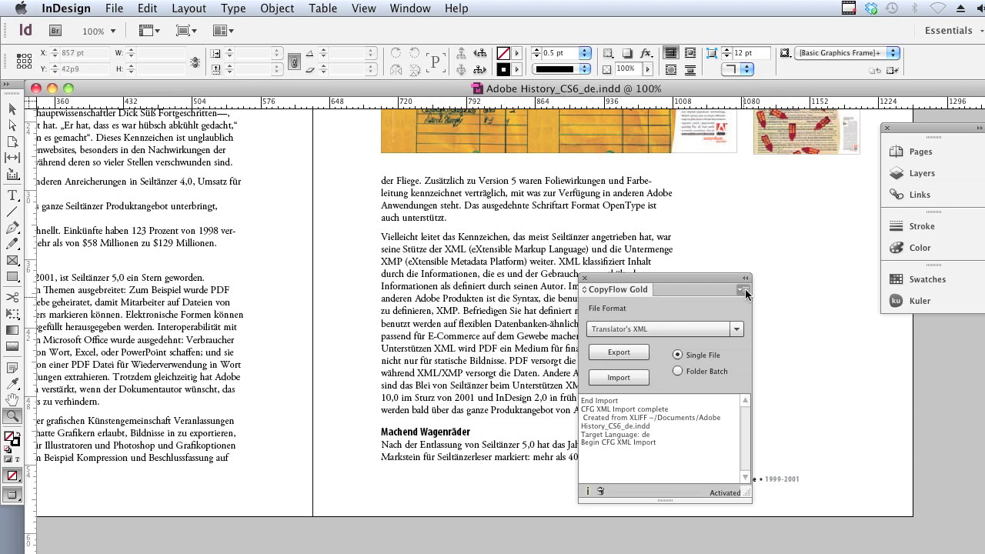
Change the CopyFlow Gold file format to XLIFF, passing briefly through Translator's HTML.
left_click(737, 329)
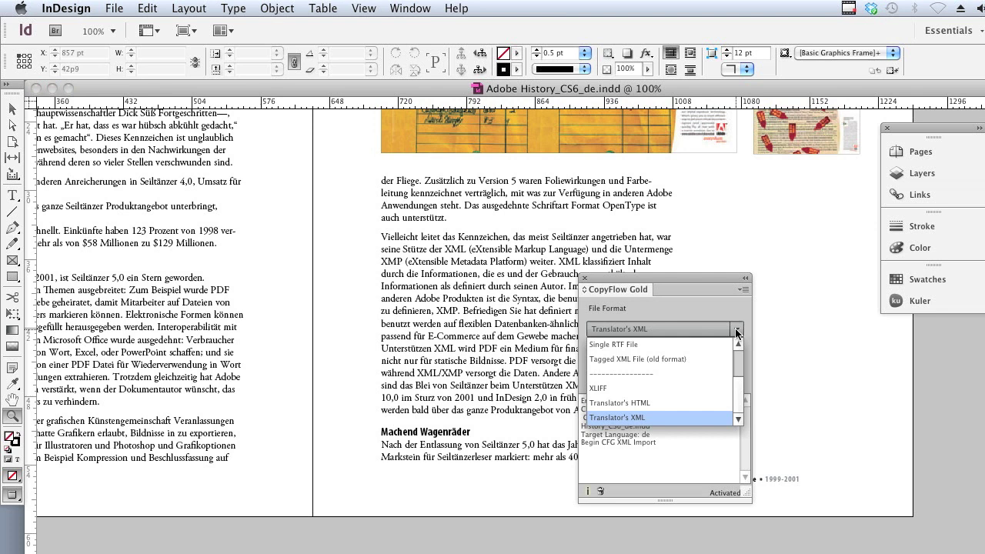
mouse_move(739, 387)
left_mouse_down()
mouse_move(738, 358)
mouse_move(742, 392)
left_mouse_up()
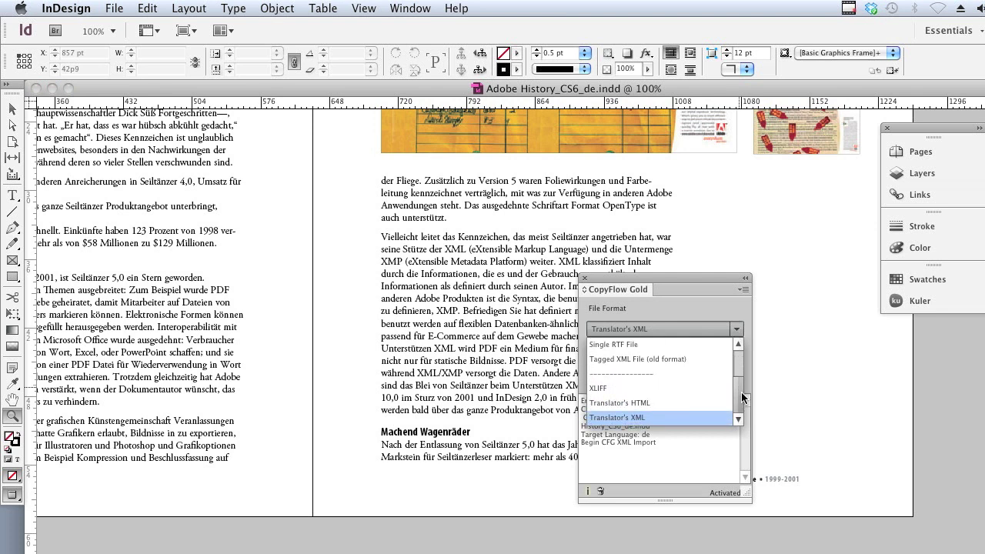
left_click(673, 402)
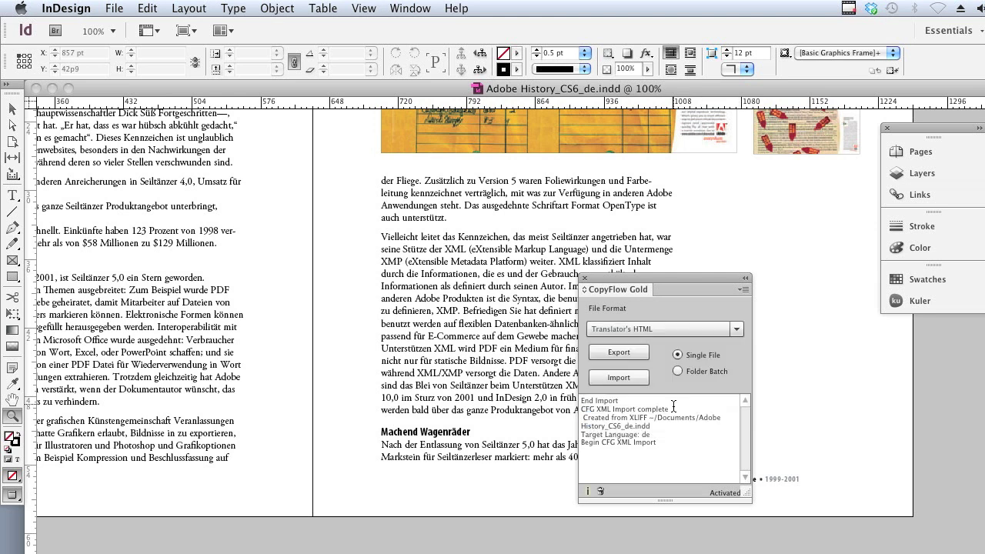
left_click(681, 331)
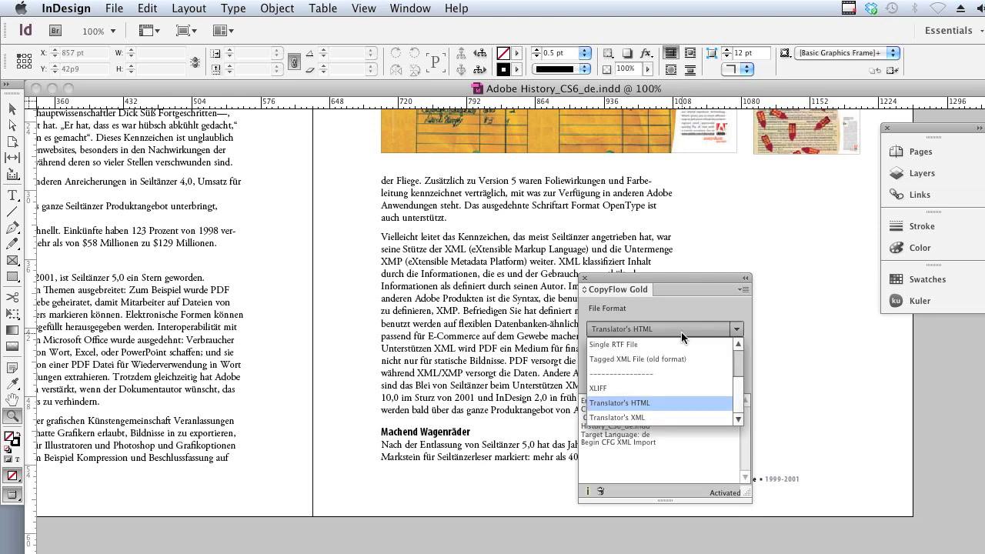
left_click(678, 389)
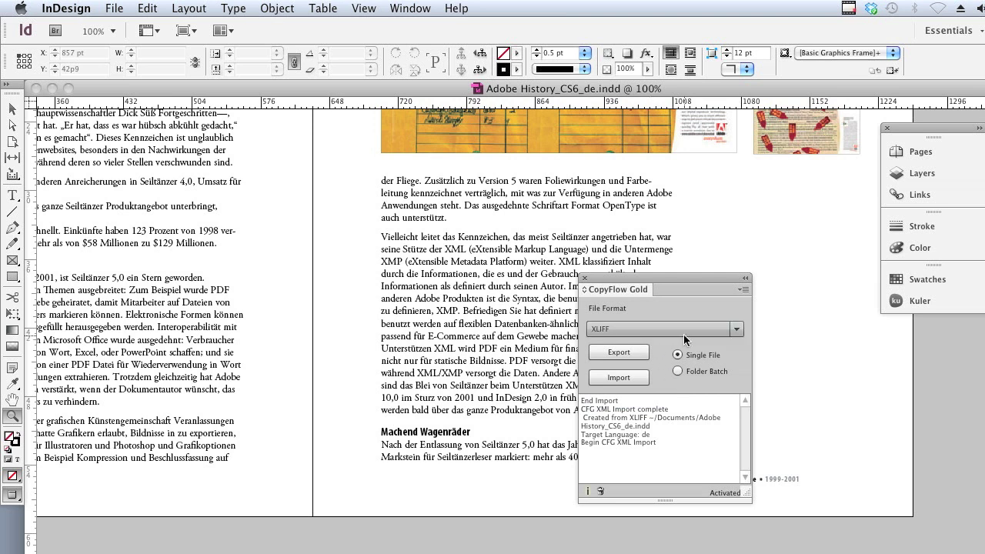
Clear the CopyFlow Gold log and list its configuration info, including status and CS6 library version.
left_click(601, 493)
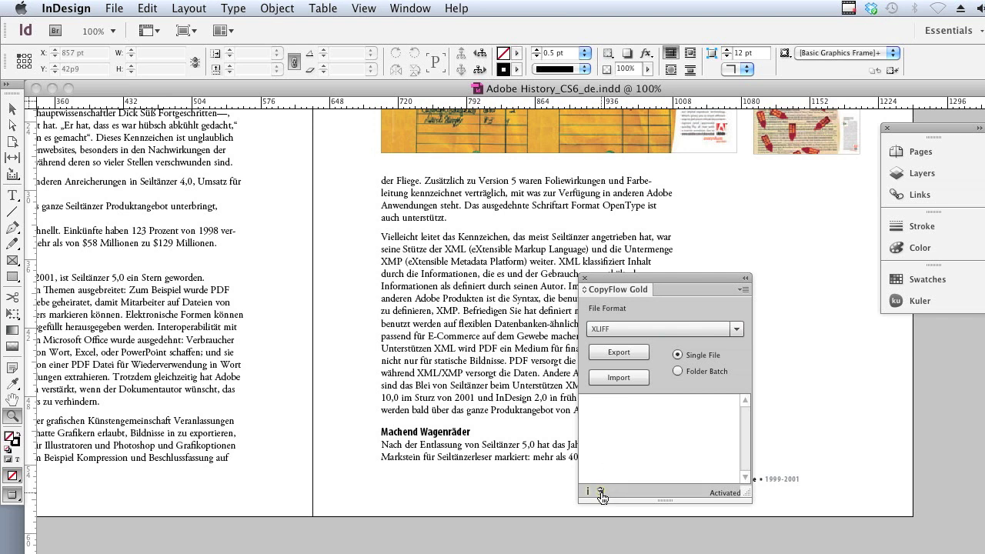
left_click(589, 491)
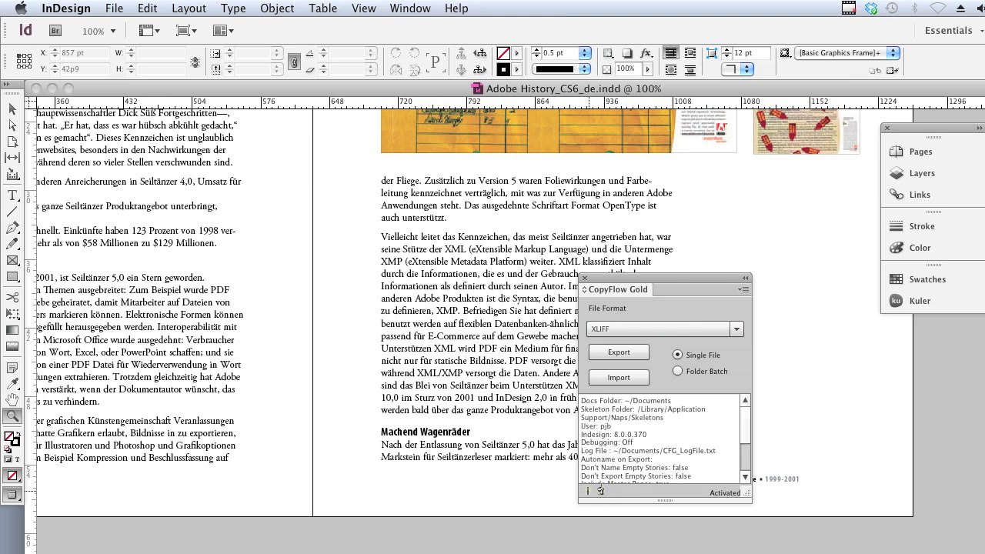
scroll(741, 420, "down", 3)
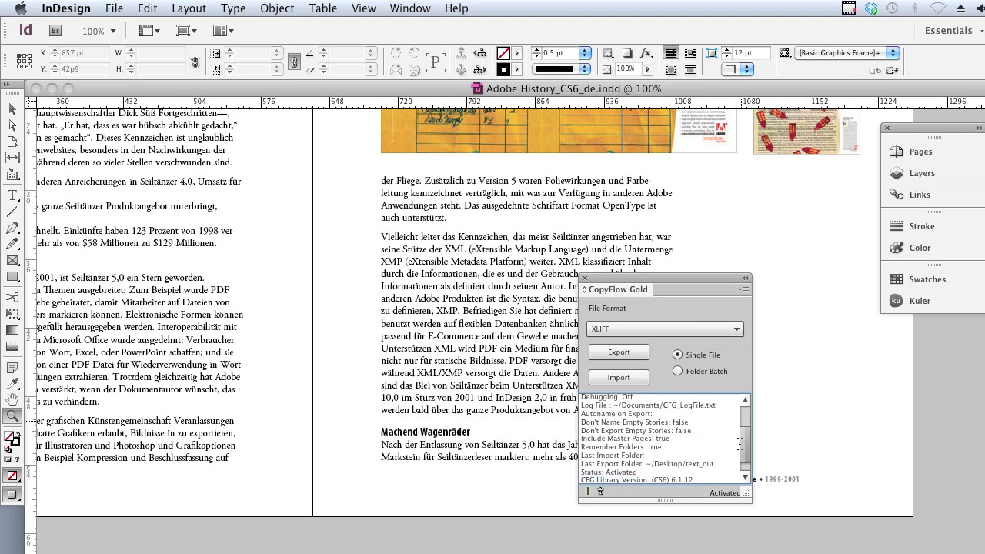